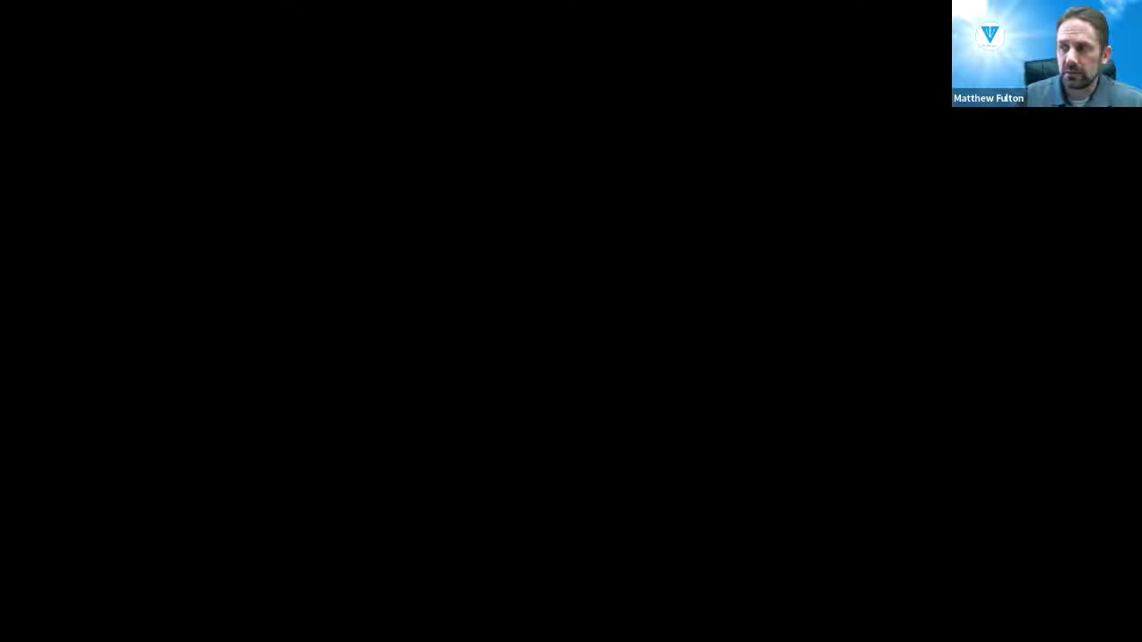
{"action": "left_click", "coordinate": [214, 31]}
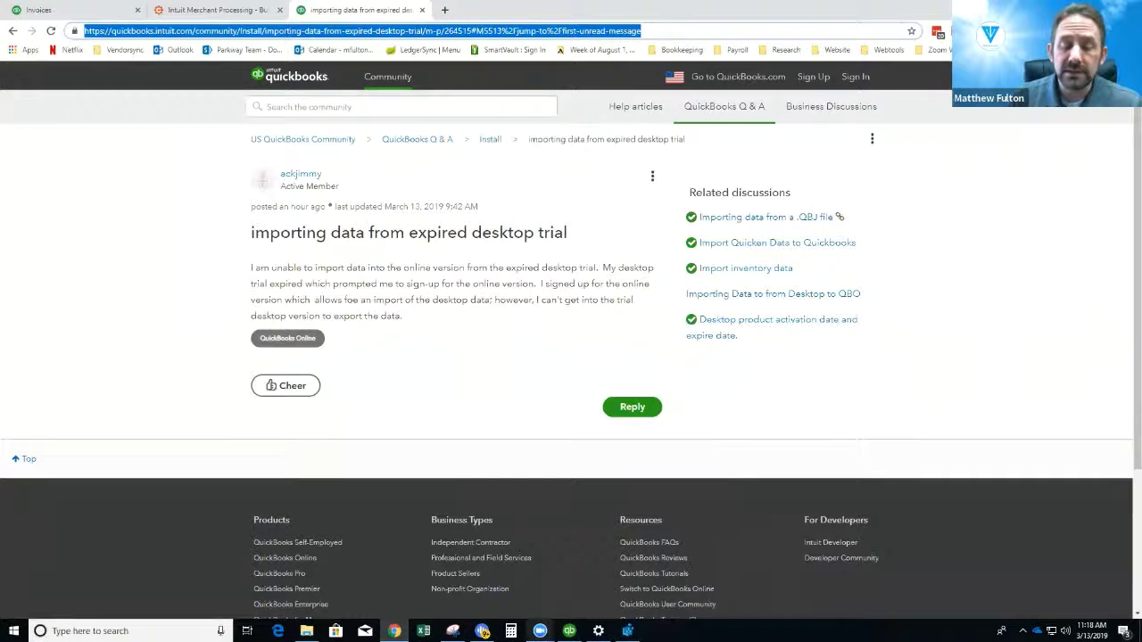
{"action": "mouse_move", "coordinate": [569, 627]}
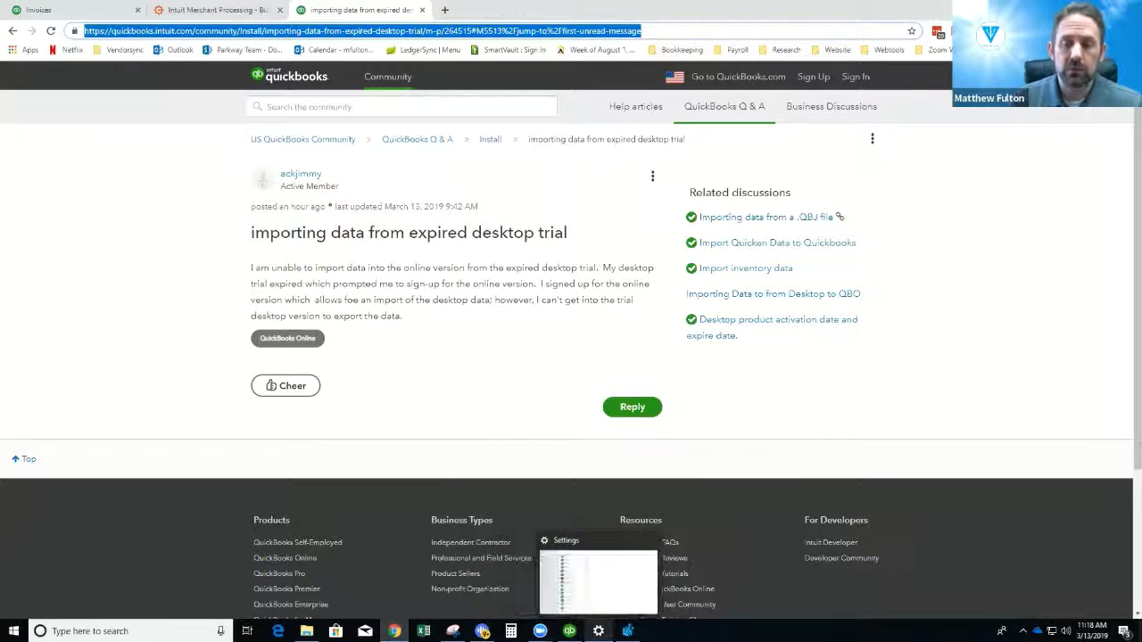
Bring up Apps & features and select QuickBooks Premier: Accountant Edition 2019 to reveal Uninstall
{"action": "left_click", "coordinate": [598, 627]}
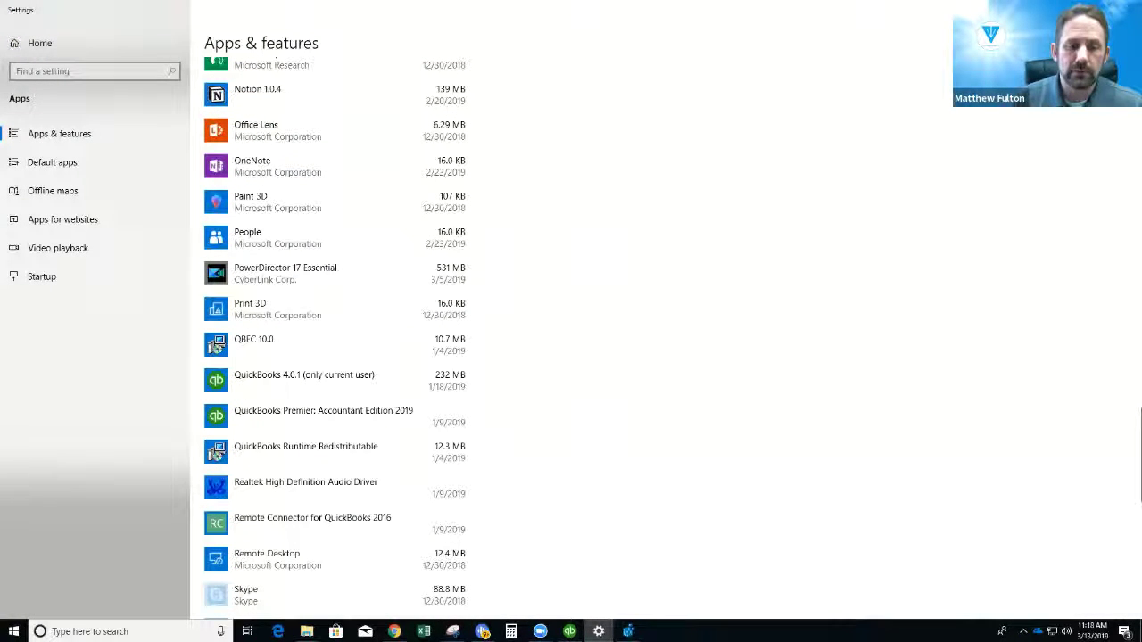
{"action": "right_click", "coordinate": [13, 630]}
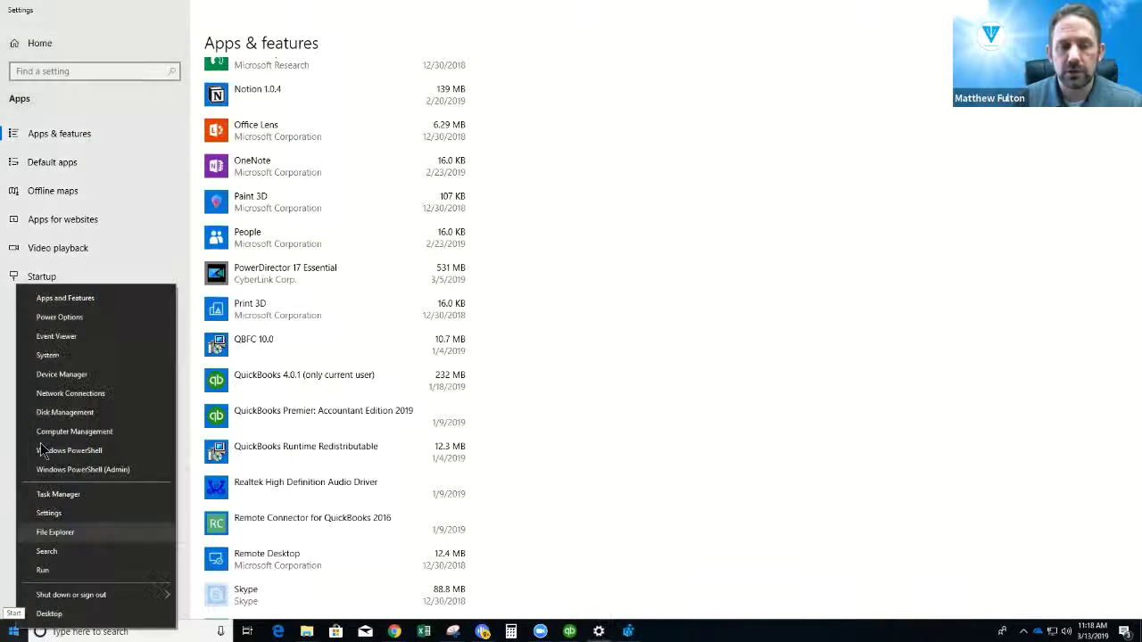
{"action": "left_click", "coordinate": [634, 377]}
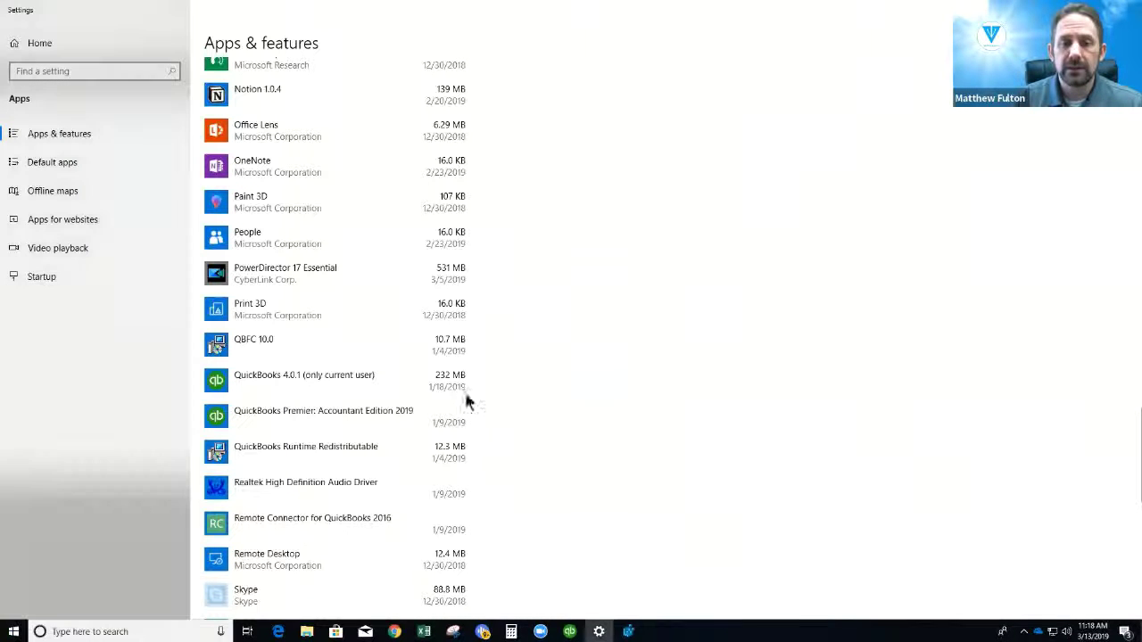
{"action": "left_click", "coordinate": [289, 414]}
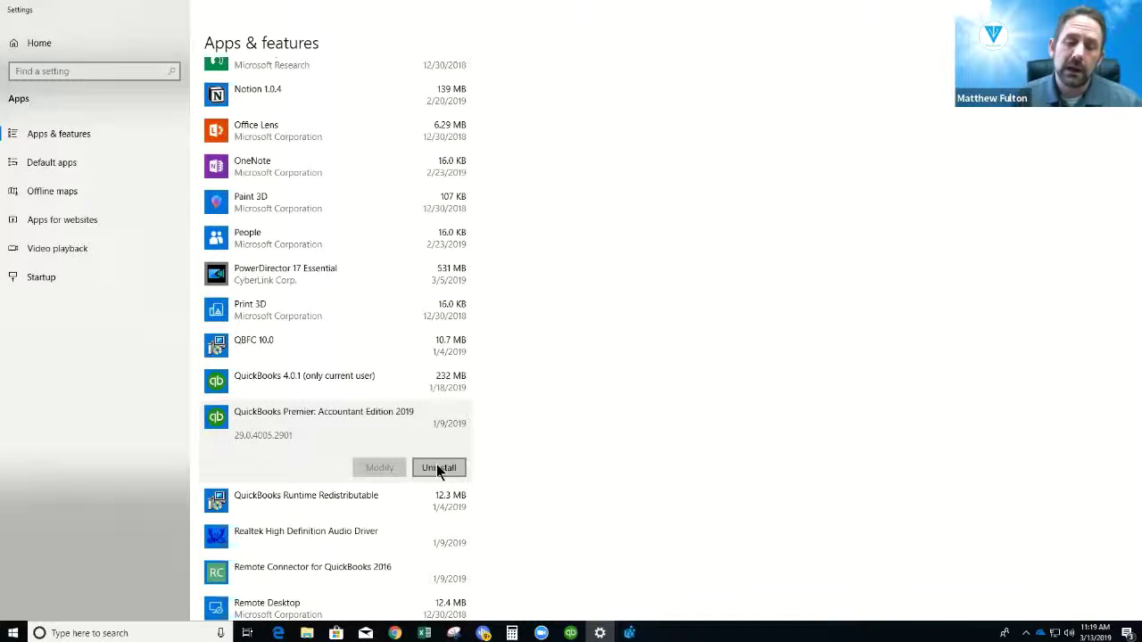
{"action": "mouse_move", "coordinate": [307, 632]}
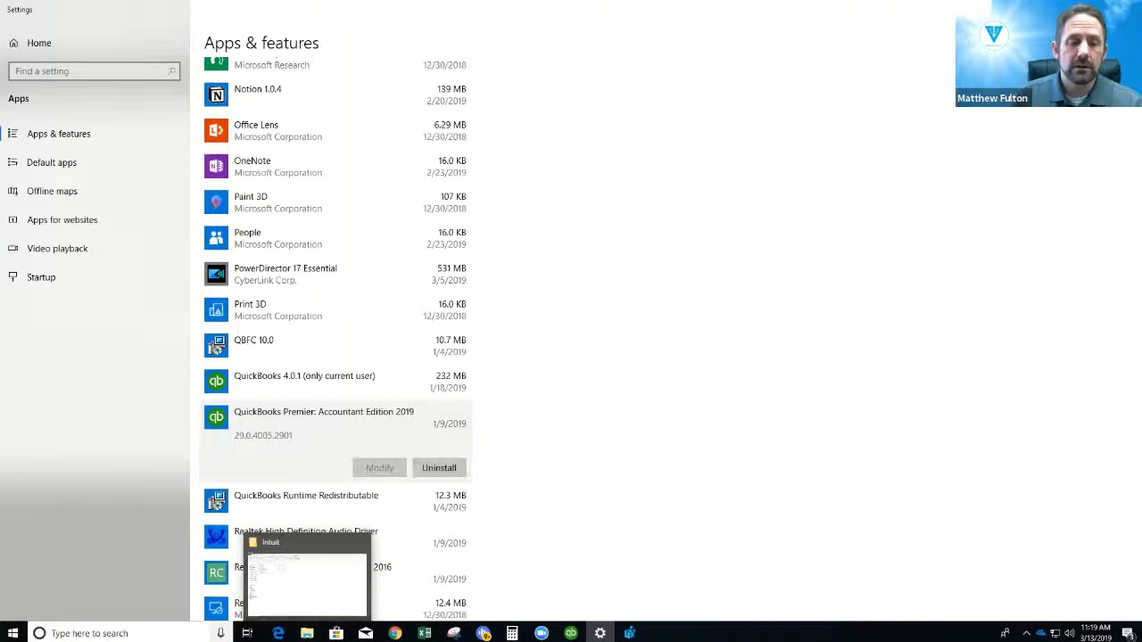
Launch CCleaner from the Start menu and decline the update offer
{"action": "left_click", "coordinate": [13, 633]}
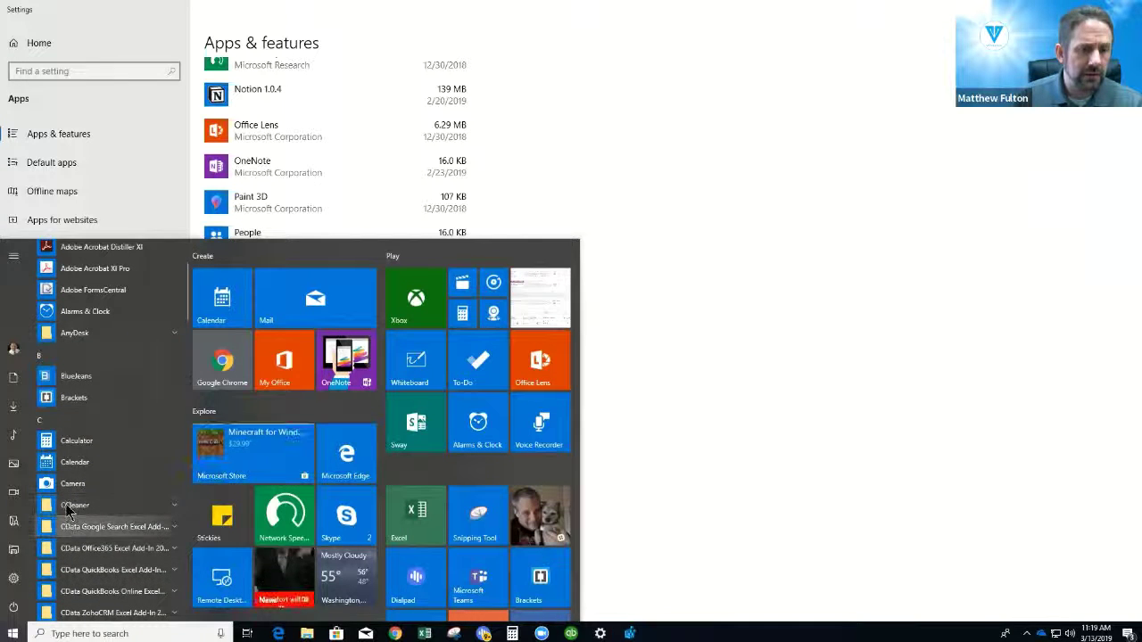
{"action": "left_click", "coordinate": [69, 528]}
{"action": "left_click", "coordinate": [75, 527]}
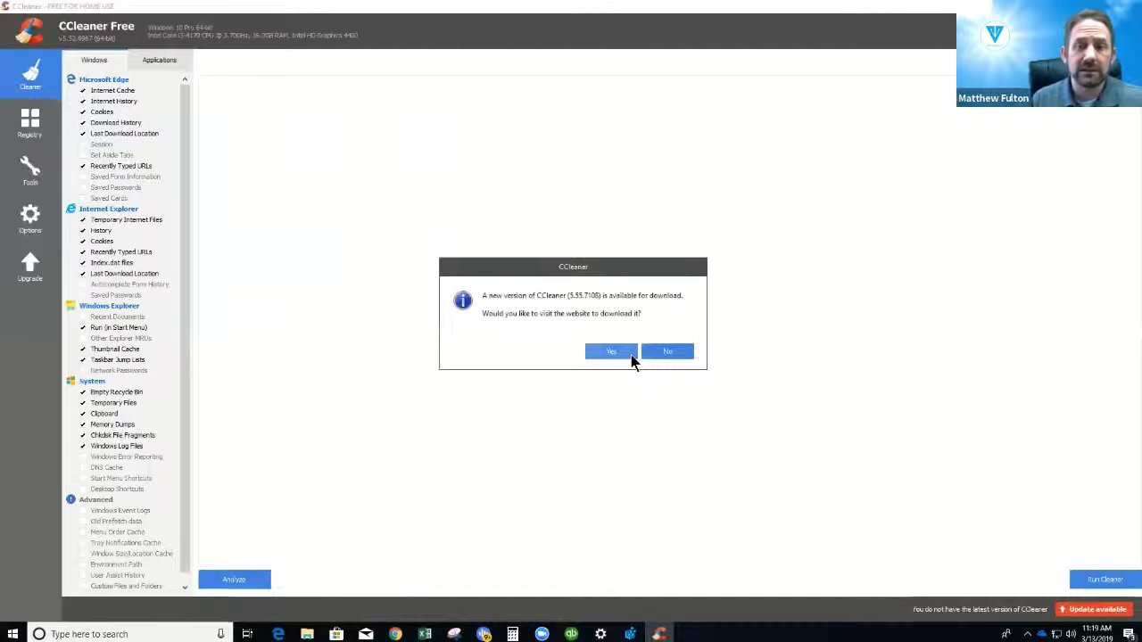
{"action": "left_click", "coordinate": [665, 357]}
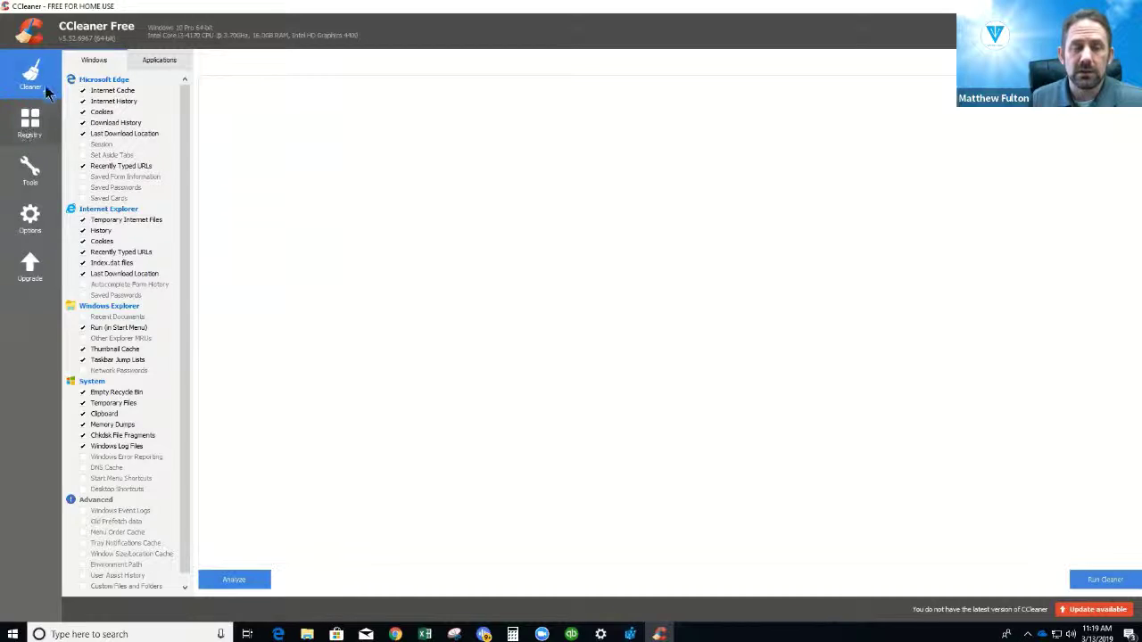
Switch to the Registry cleaner and scan the registry for issues
{"action": "left_click", "coordinate": [32, 126]}
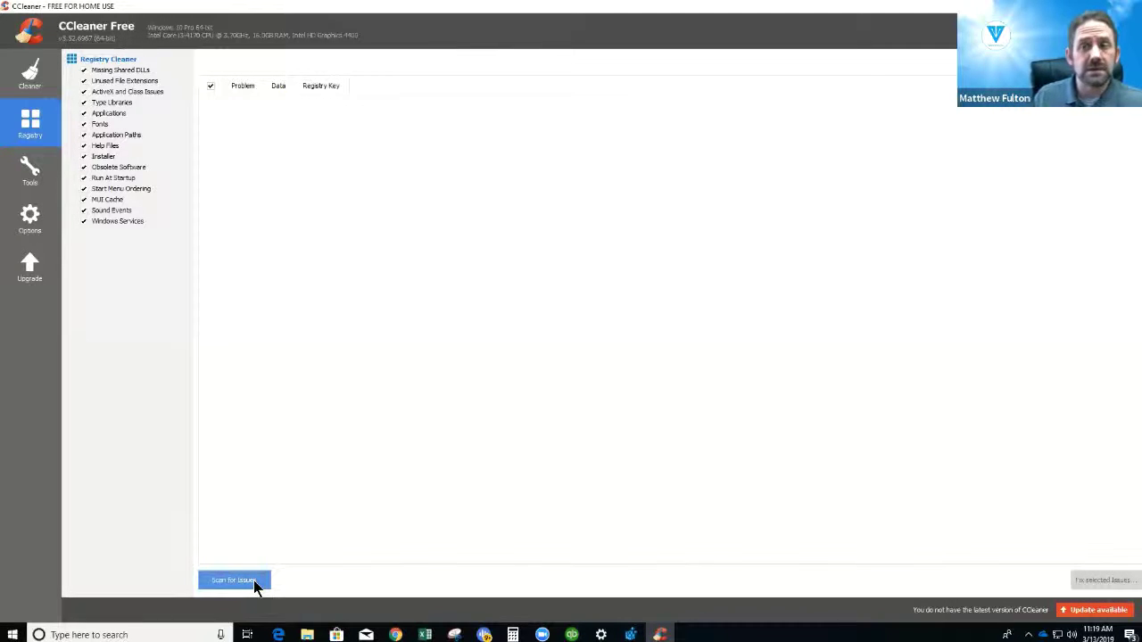
{"action": "left_click", "coordinate": [255, 585]}
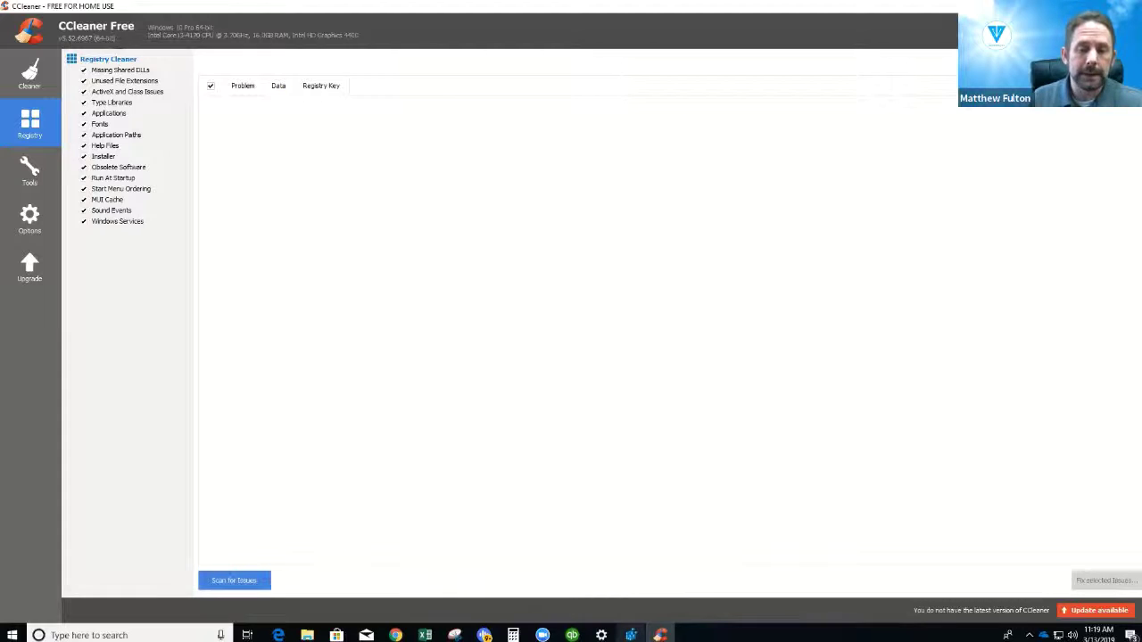
{"action": "mouse_move", "coordinate": [631, 635]}
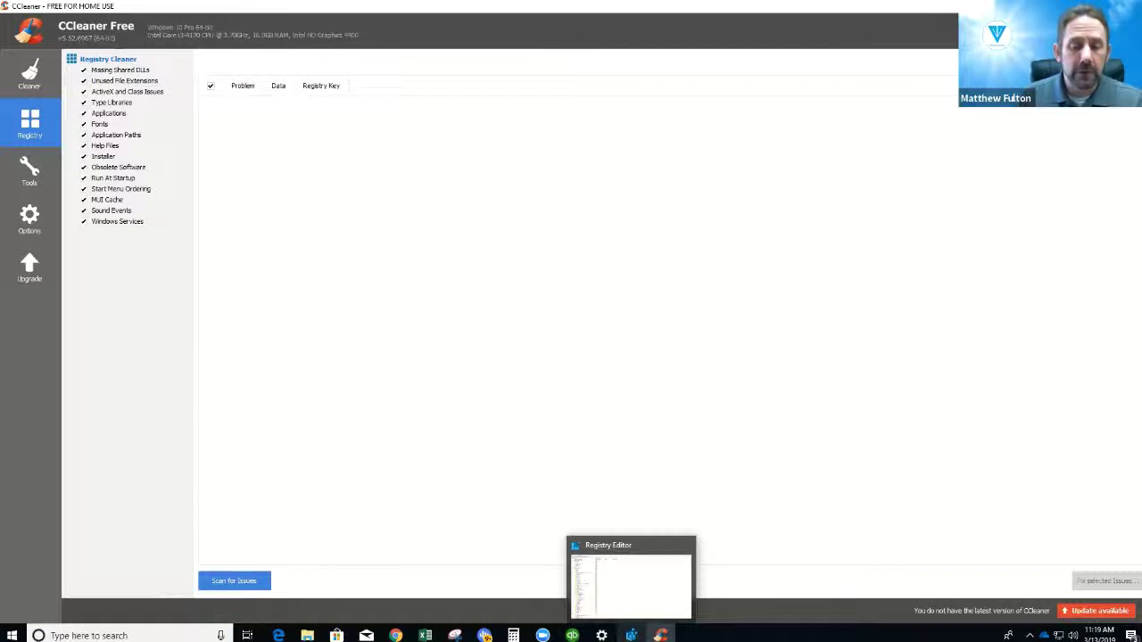
Bring Registry Editor back to the front and select the current key path in its address bar
{"action": "left_click", "coordinate": [630, 634]}
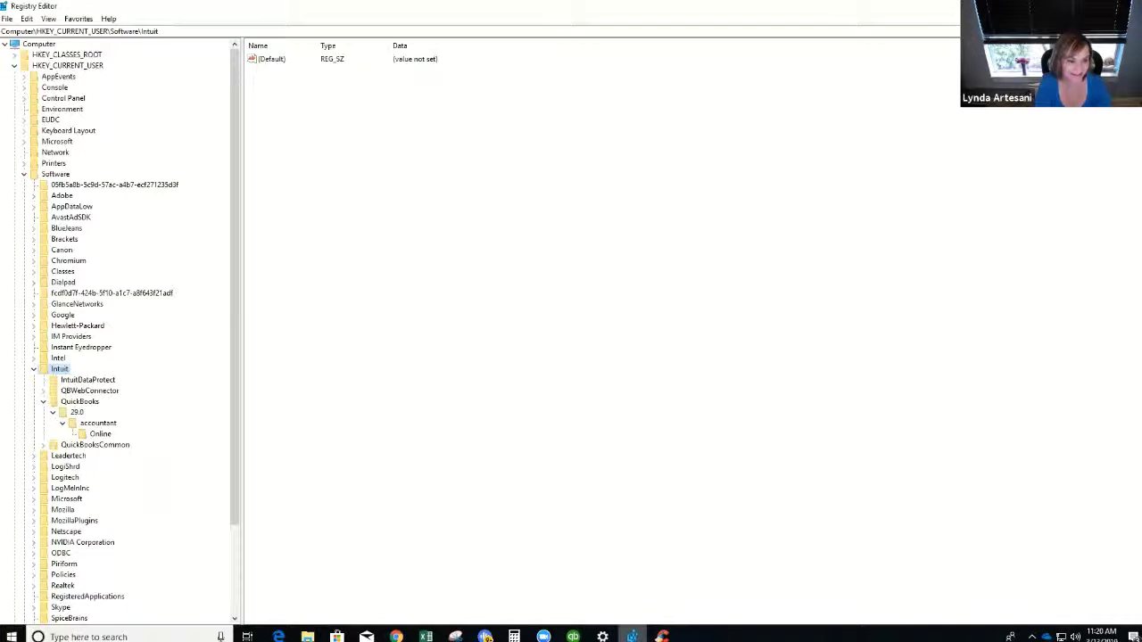
{"action": "mouse_move", "coordinate": [633, 635]}
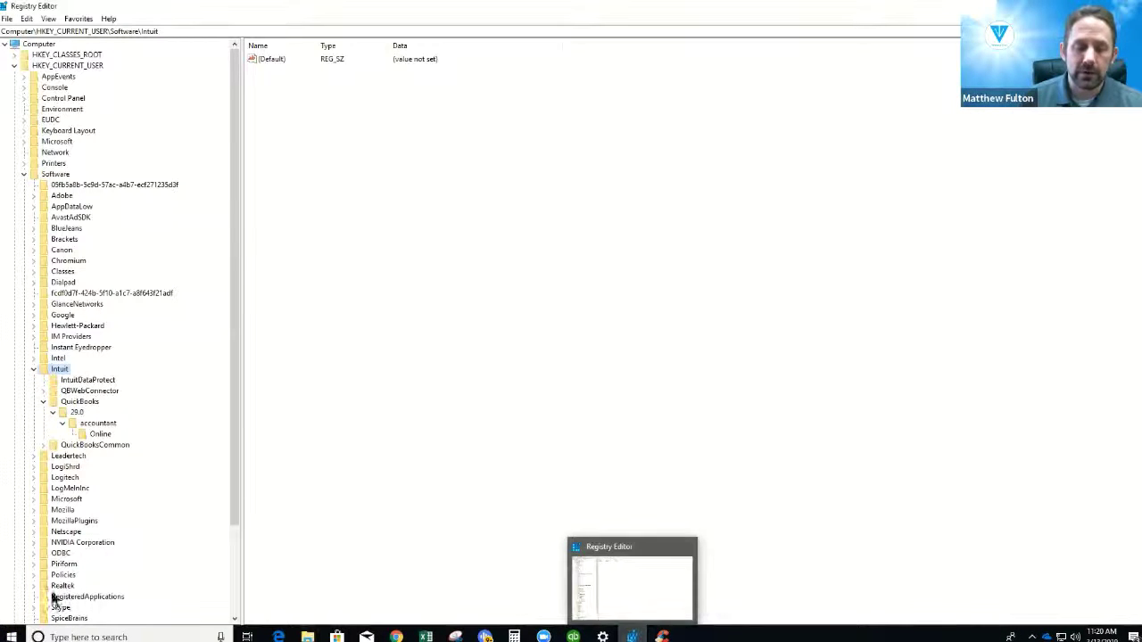
{"action": "right_click", "coordinate": [11, 635]}
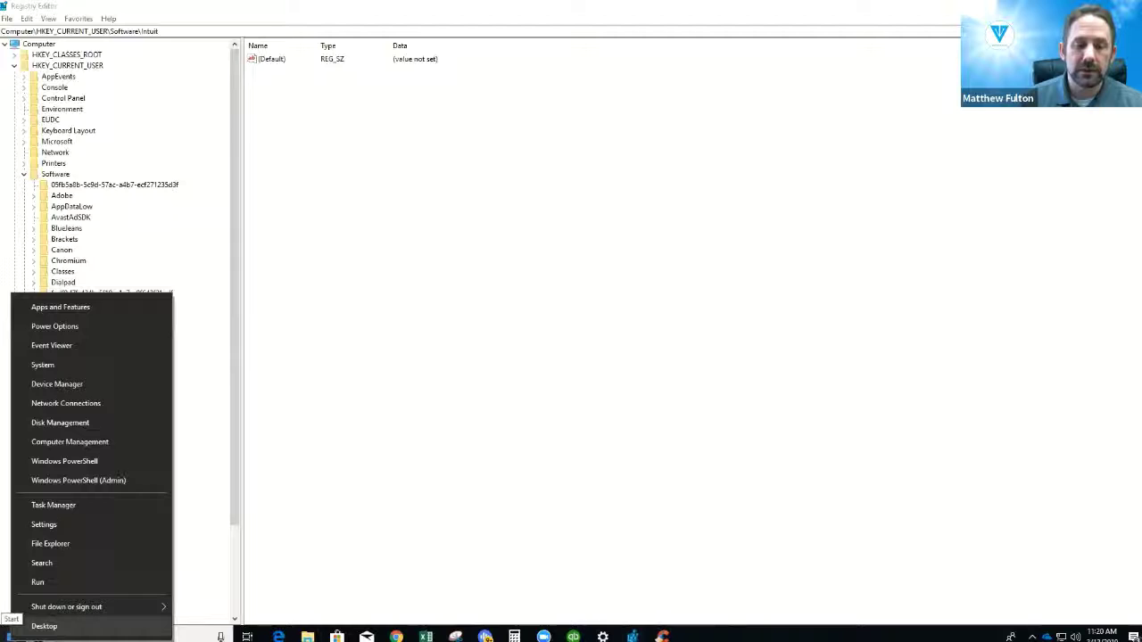
{"action": "left_click", "coordinate": [38, 581]}
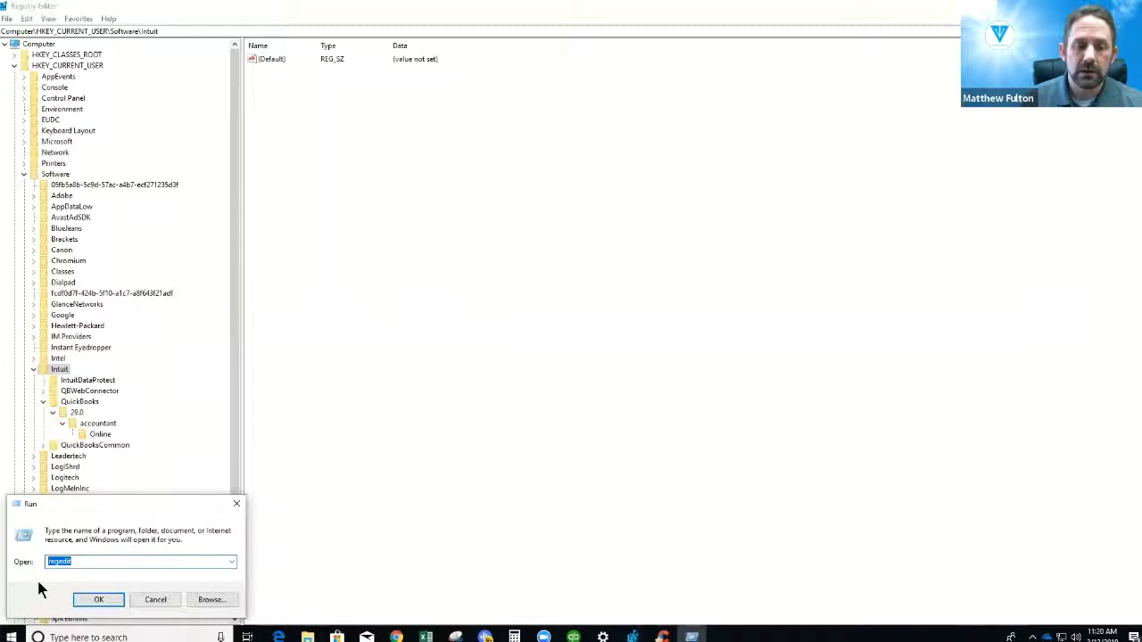
{"action": "left_click", "coordinate": [542, 16]}
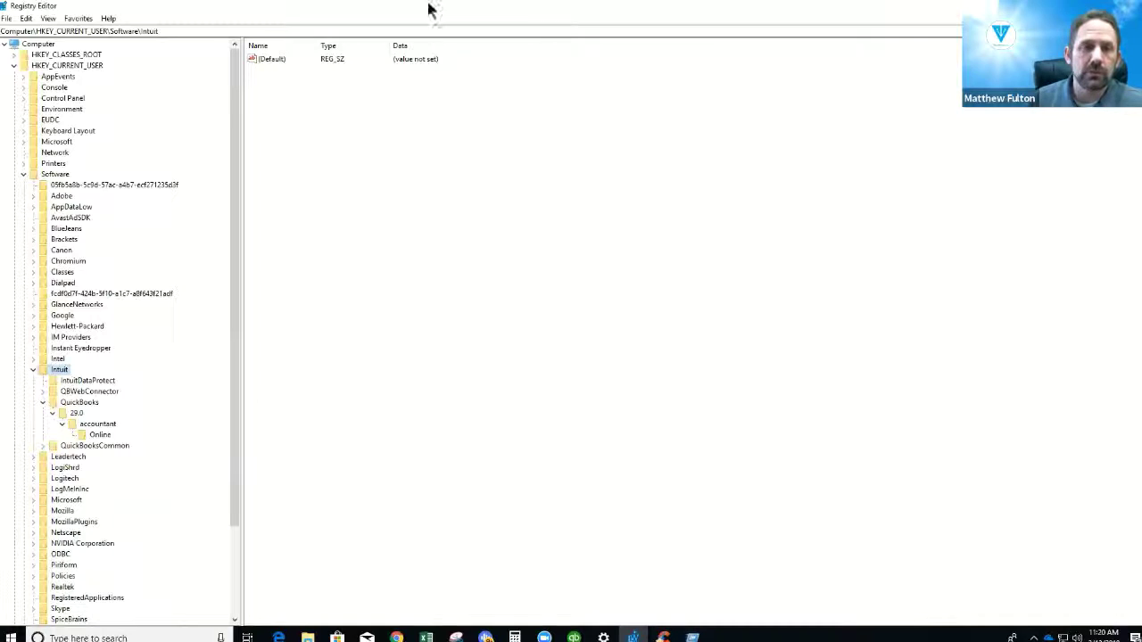
{"action": "left_click", "coordinate": [172, 32]}
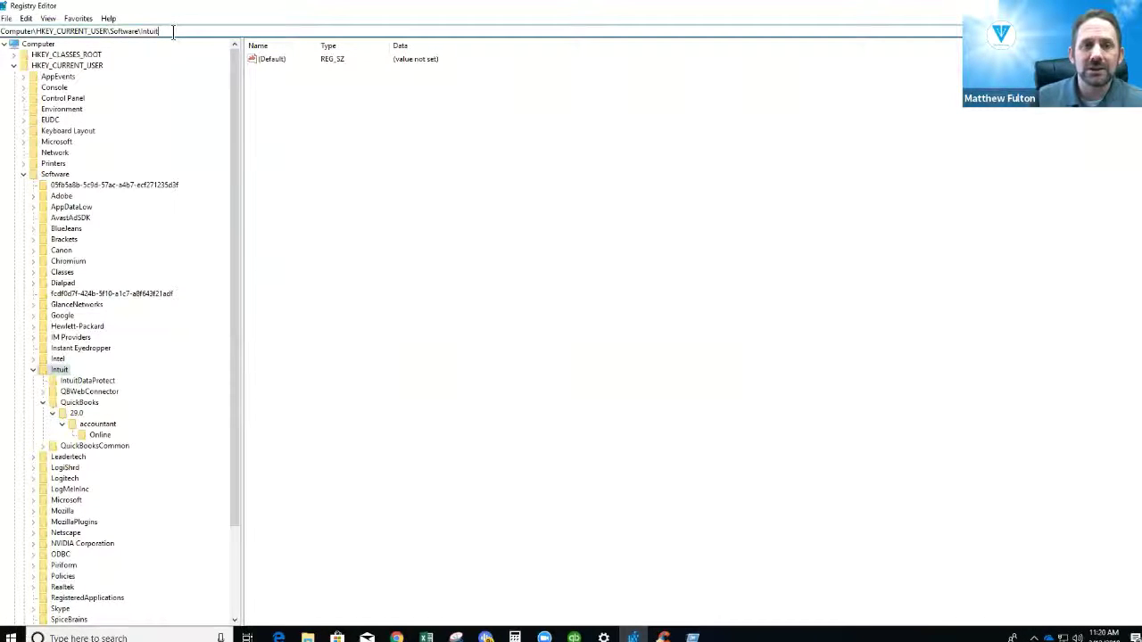
{"action": "left_click_drag", "start_coordinate": [172, 32], "coordinate": [4, 33]}
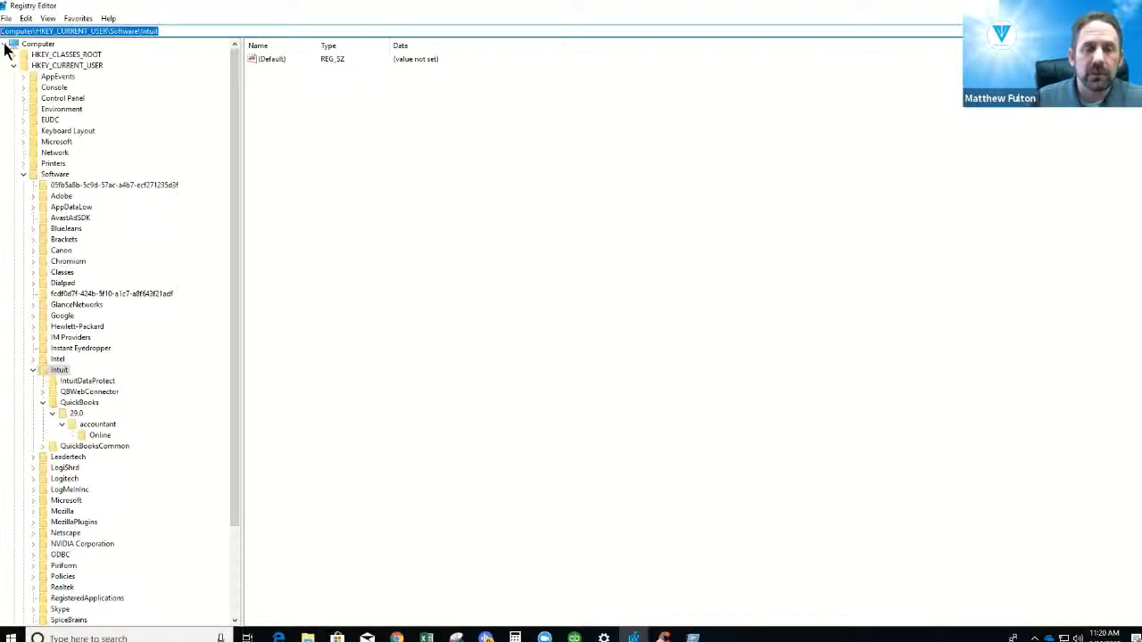
Re-expand HKEY_CURRENT_USER, open Intuit > QuickBooks > 29.0, and inspect the accountant subkey's values
{"action": "left_click", "coordinate": [12, 66]}
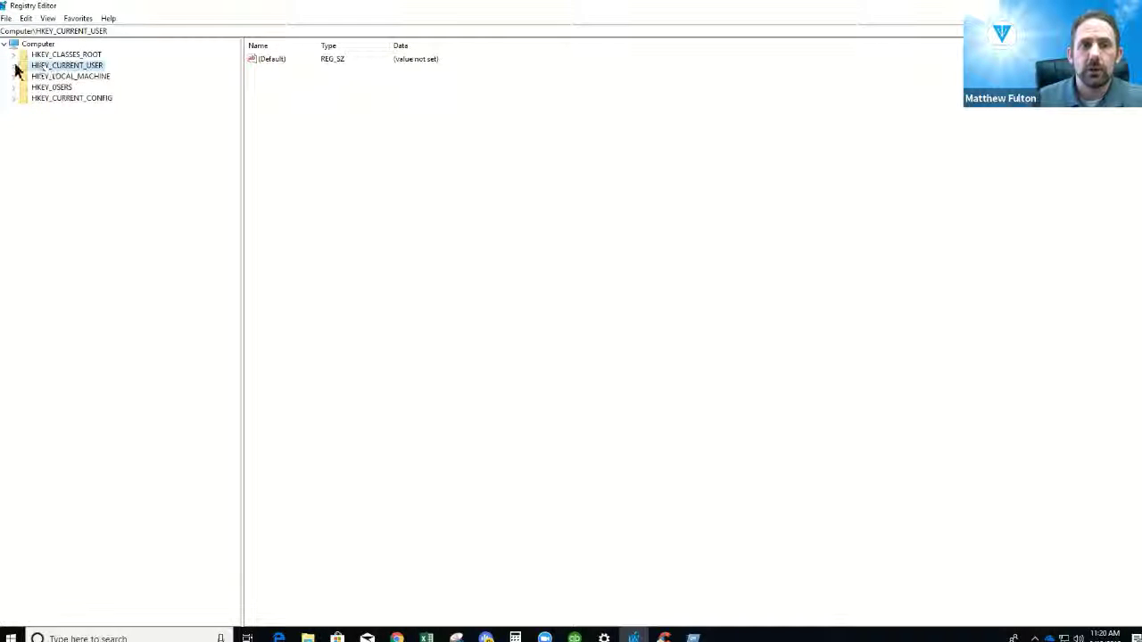
{"action": "left_click", "coordinate": [13, 66]}
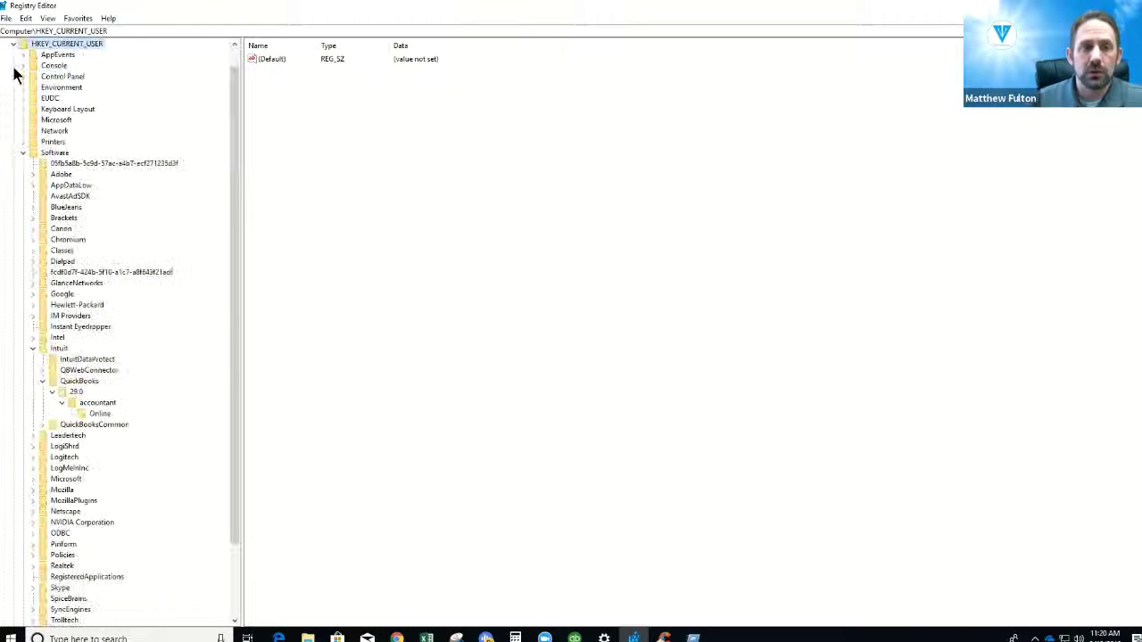
{"action": "left_click", "coordinate": [74, 382]}
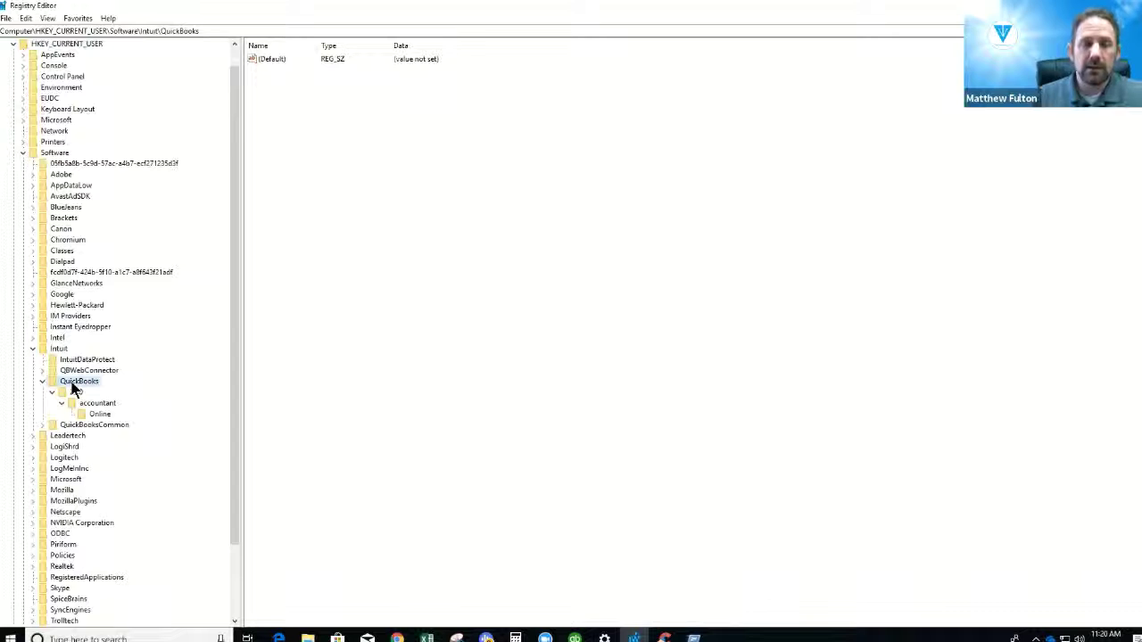
{"action": "left_click", "coordinate": [64, 392]}
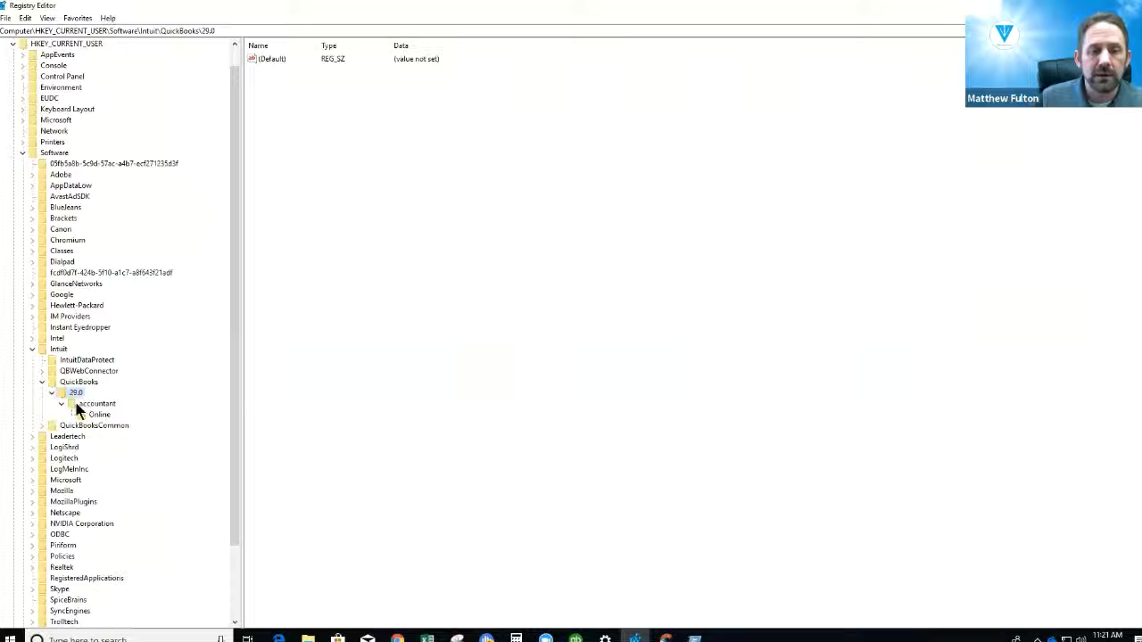
{"action": "left_click", "coordinate": [79, 407]}
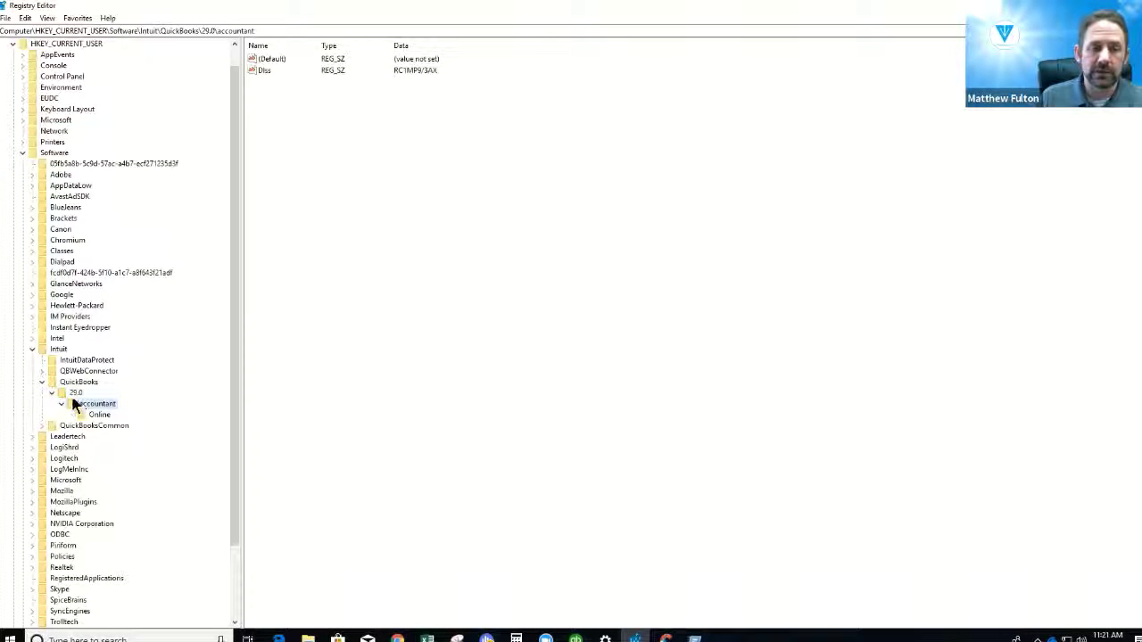
{"action": "left_click", "coordinate": [67, 394]}
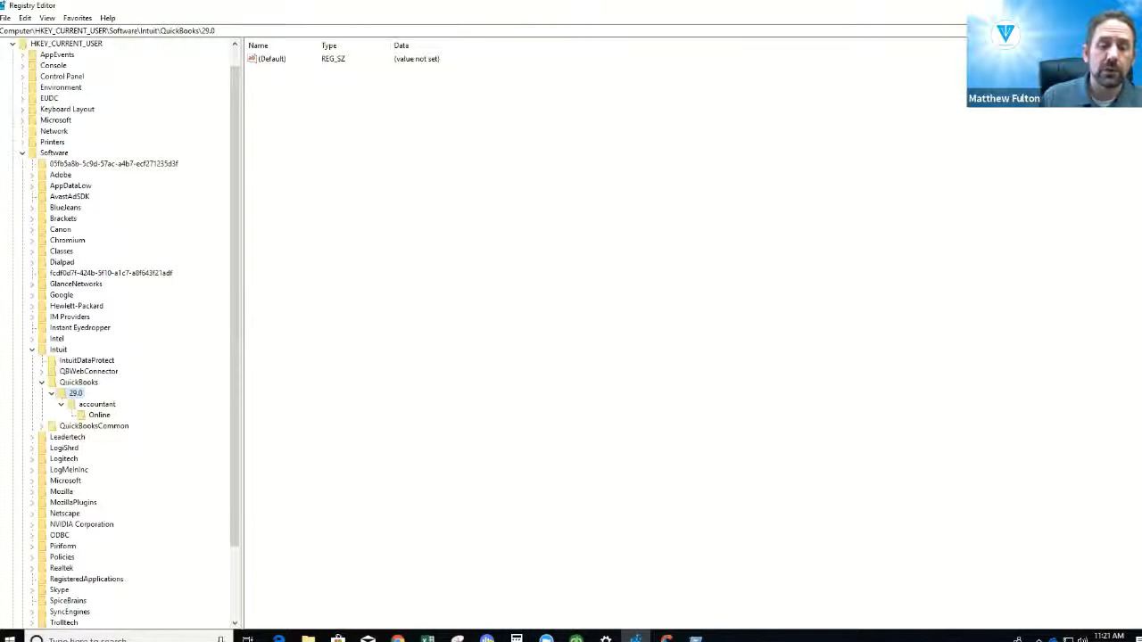
{"action": "left_click", "coordinate": [307, 638]}
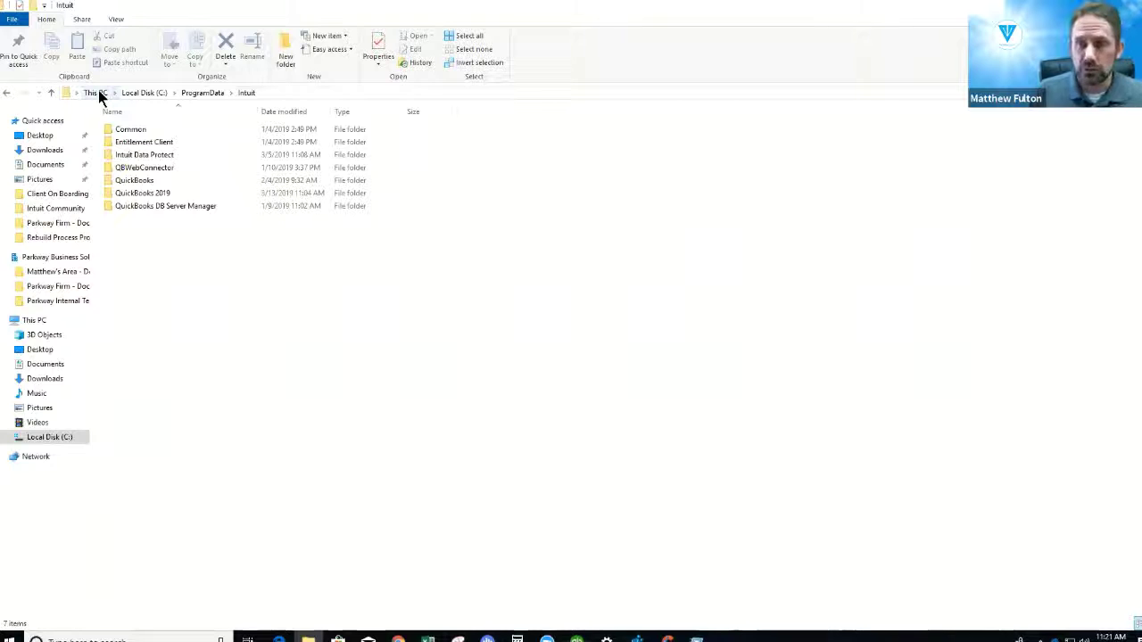
Navigate to C:\ProgramData\Intuit and select the QuickBooks 2019 folder
{"action": "left_click", "coordinate": [55, 437]}
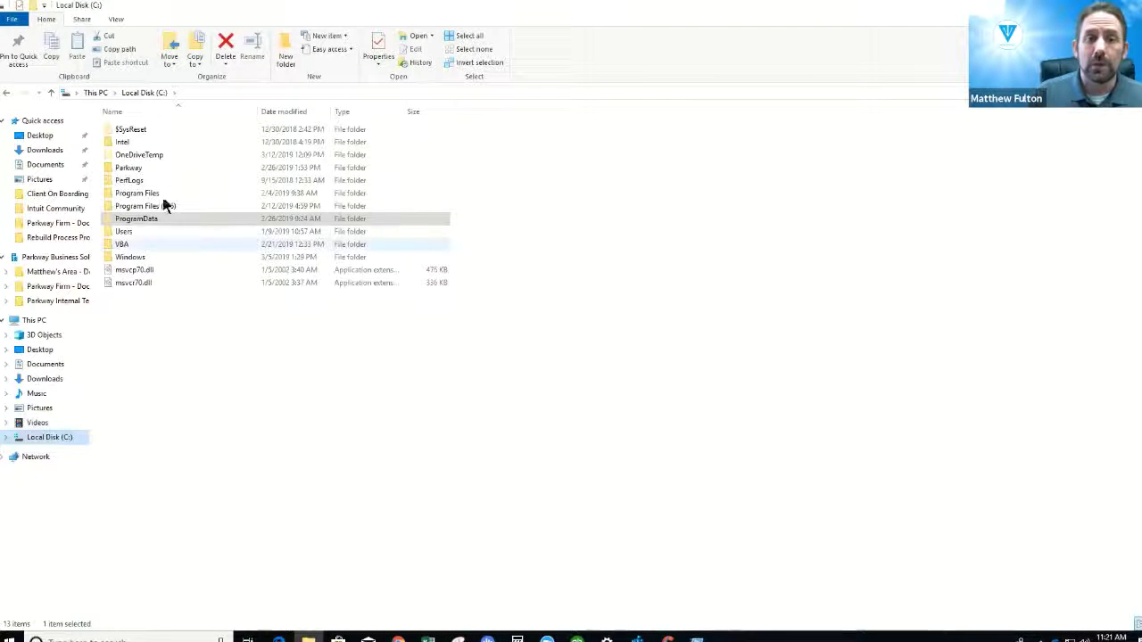
{"action": "double_click", "coordinate": [150, 222]}
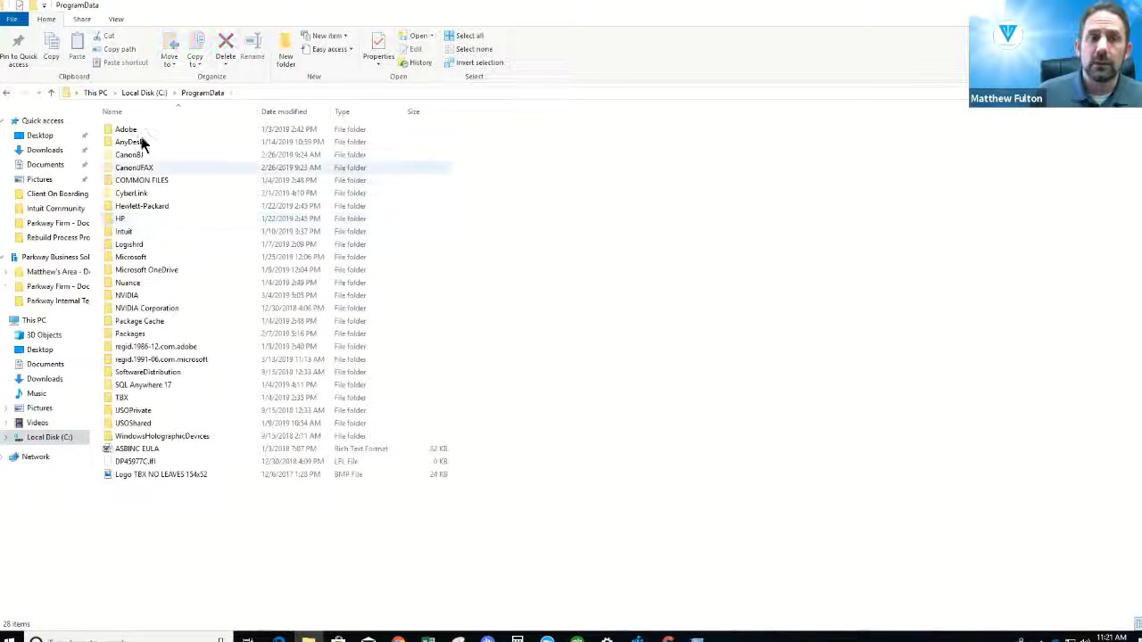
{"action": "double_click", "coordinate": [130, 233]}
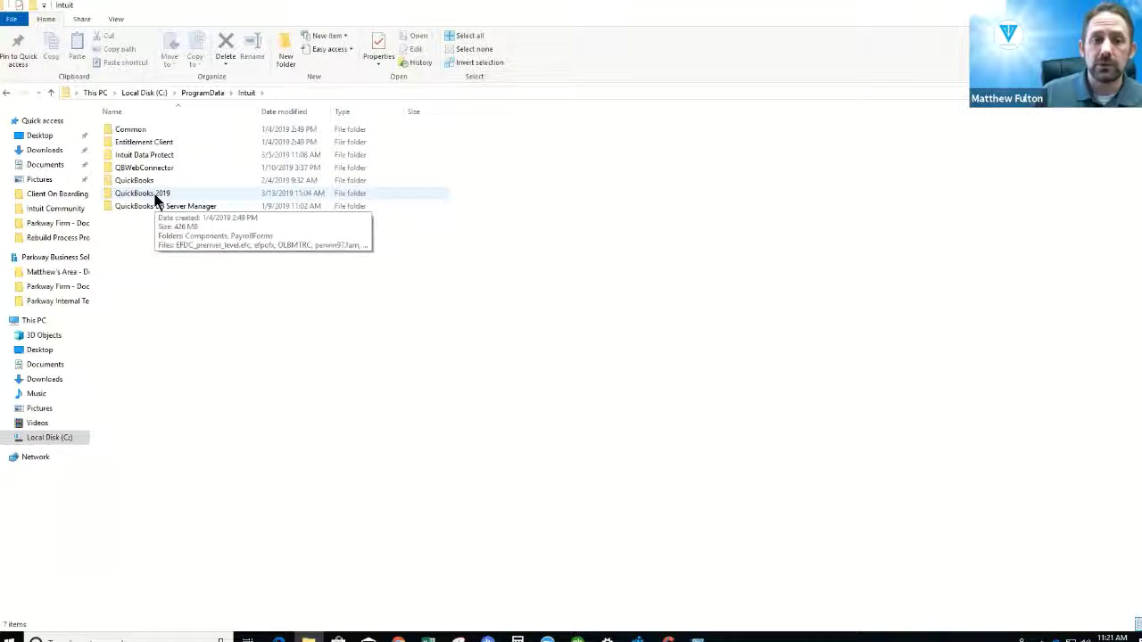
{"action": "left_click", "coordinate": [156, 200]}
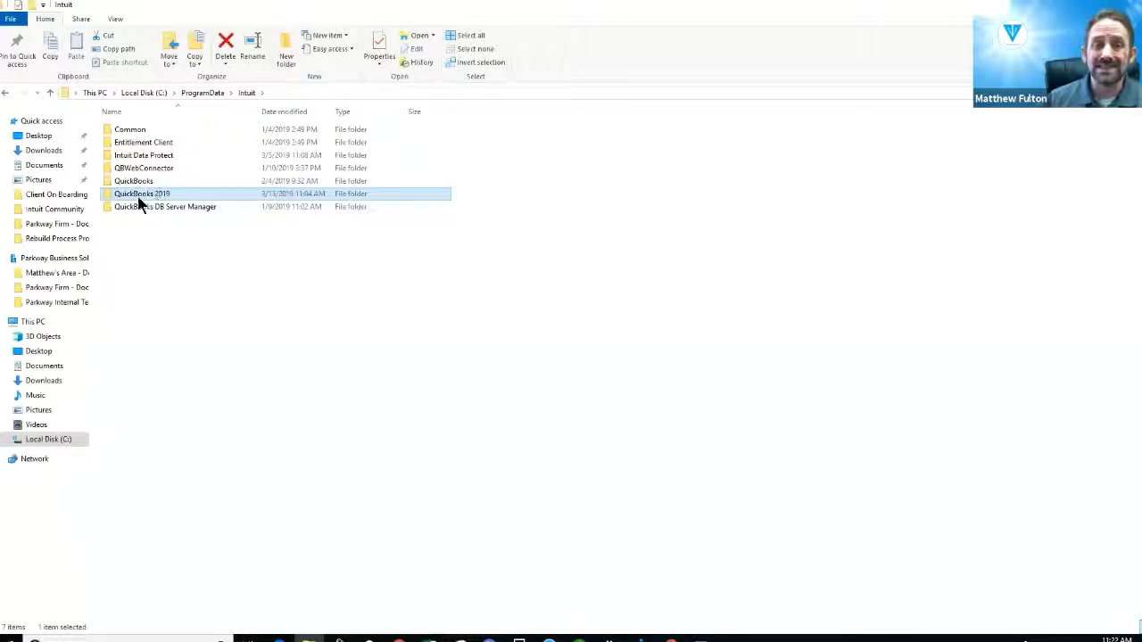
Go to Documents\QuickBooks Desktop\Demo 1 and select Parkway Demo 2 through Parkway Demo 2.SDS
{"action": "left_click", "coordinate": [45, 167]}
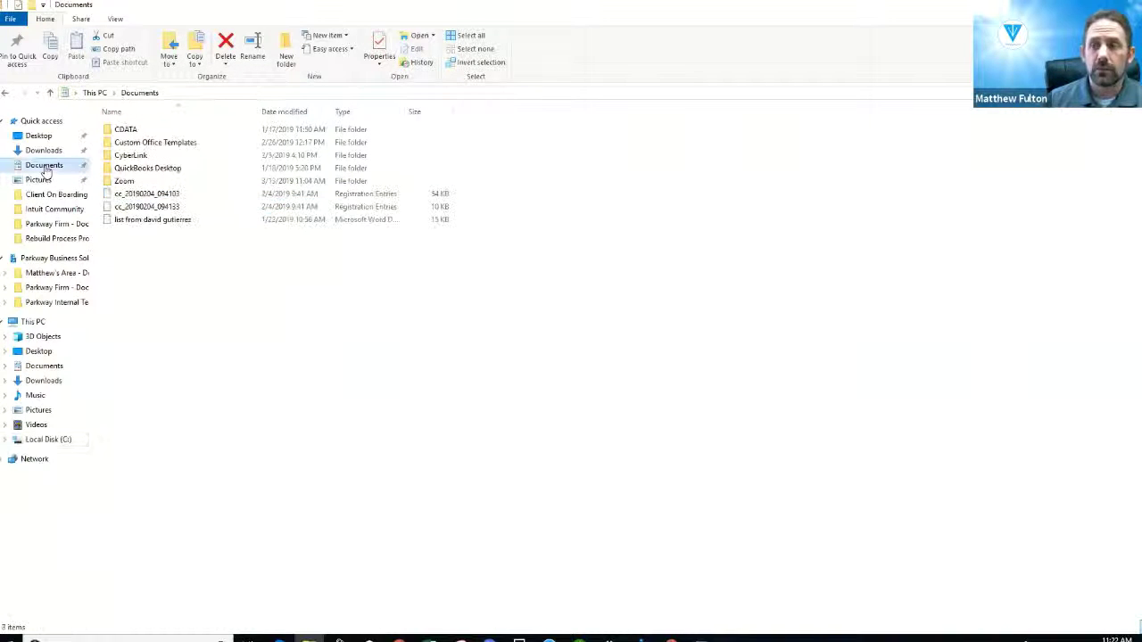
{"action": "double_click", "coordinate": [154, 168]}
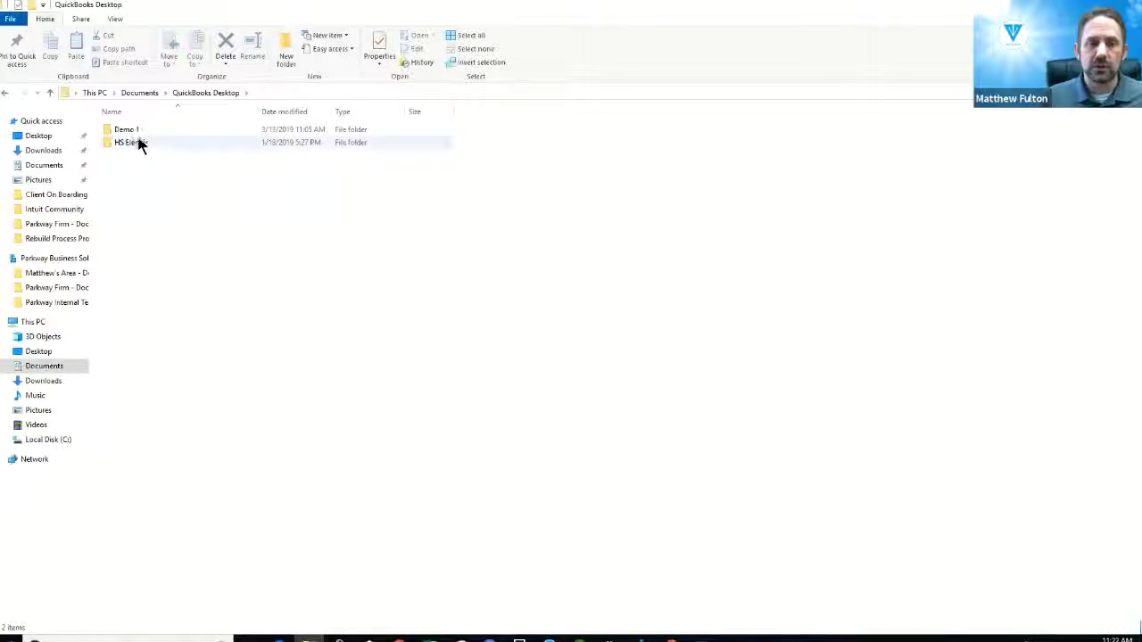
{"action": "double_click", "coordinate": [135, 131]}
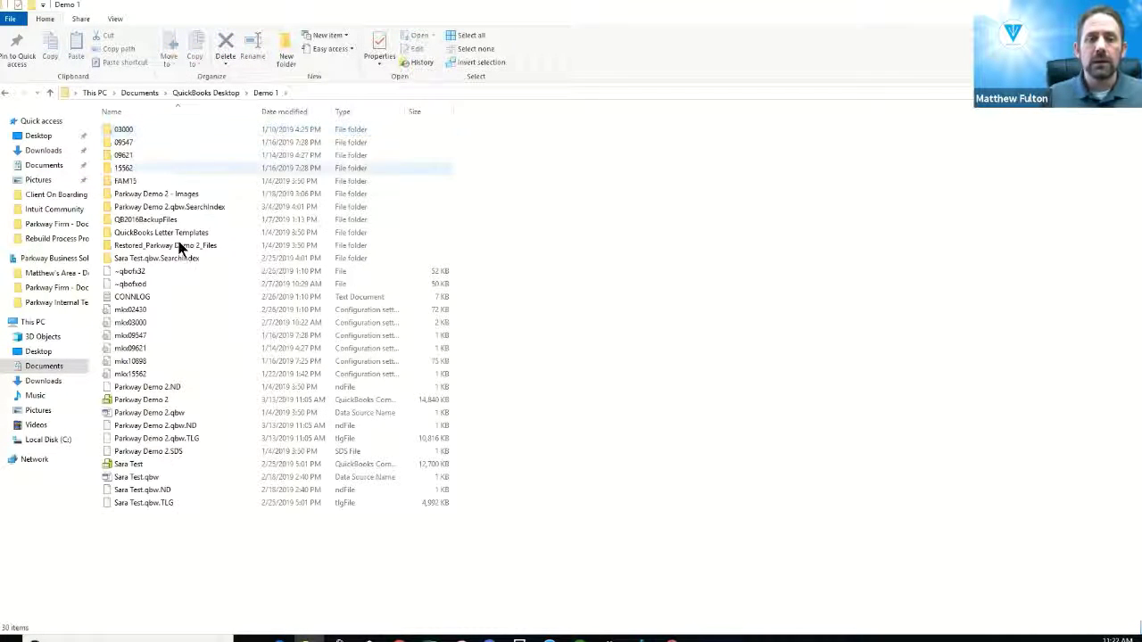
{"action": "left_click", "coordinate": [148, 403]}
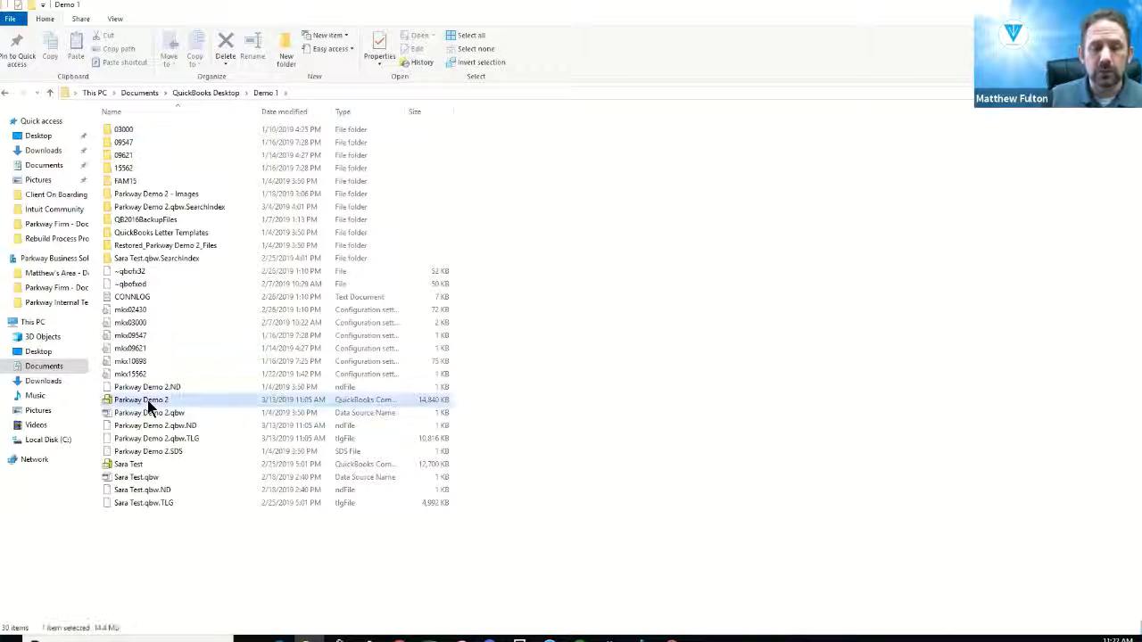
{"action": "left_click", "coordinate": [155, 450], "text": "shift"}
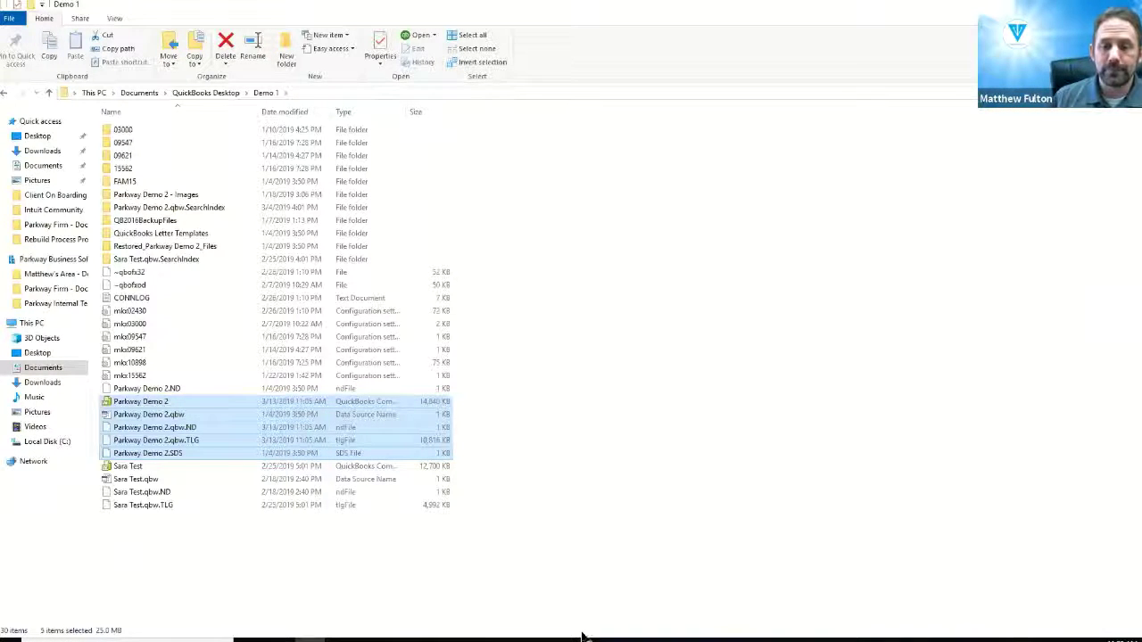
Bring the Parkway Demo 1 QuickBooks window forward and open the Company menu
{"action": "mouse_move", "coordinate": [581, 636]}
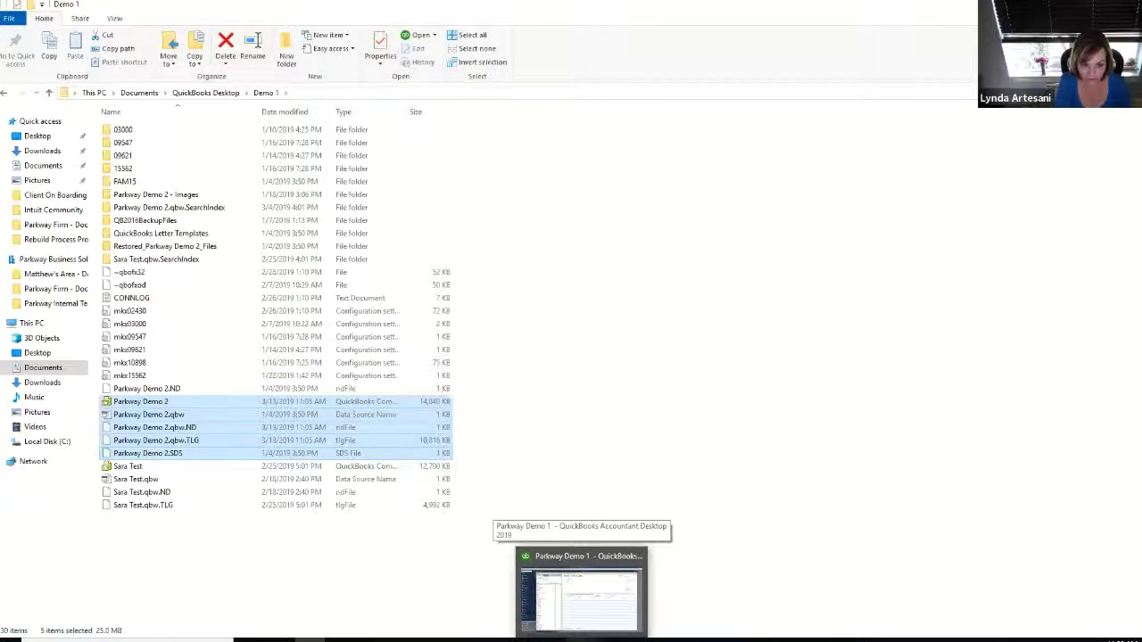
{"action": "left_click", "coordinate": [581, 593]}
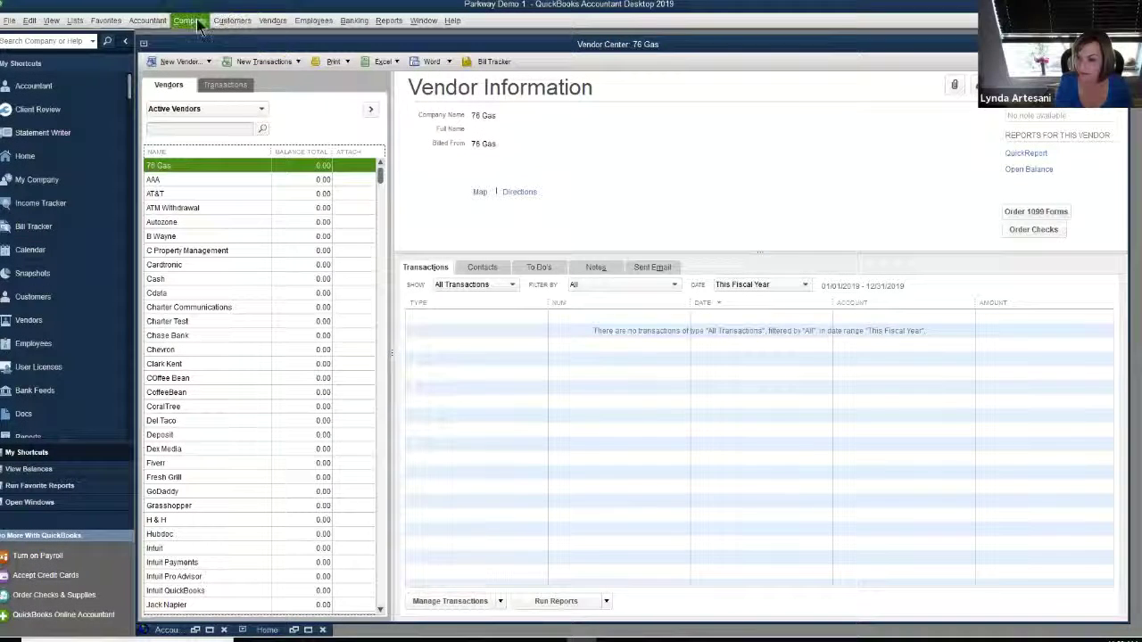
{"action": "left_click", "coordinate": [198, 25]}
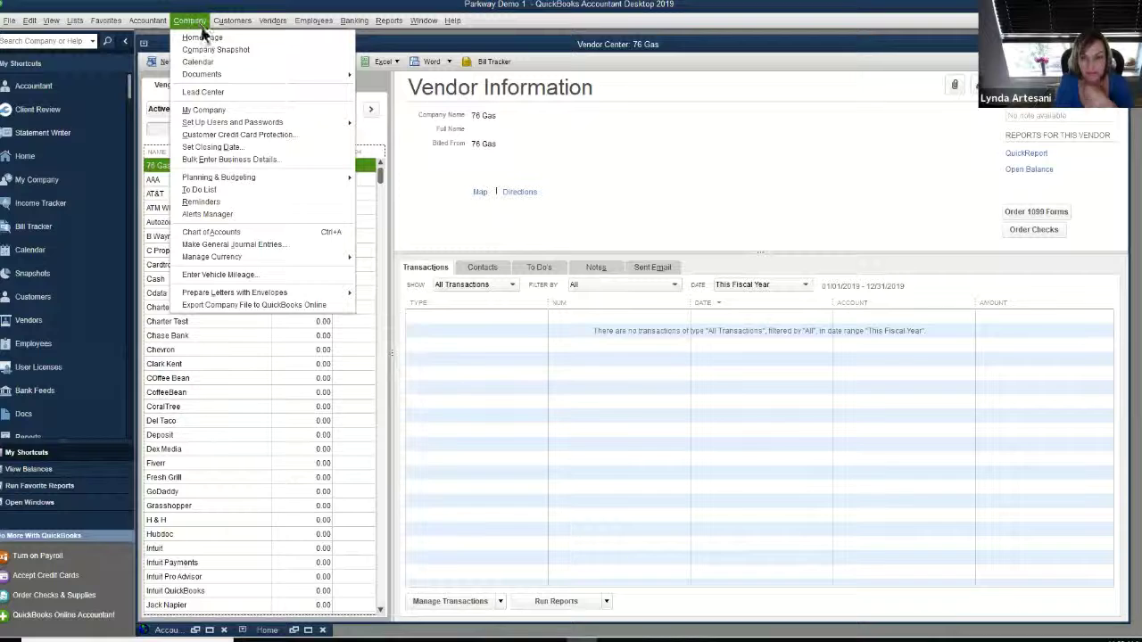